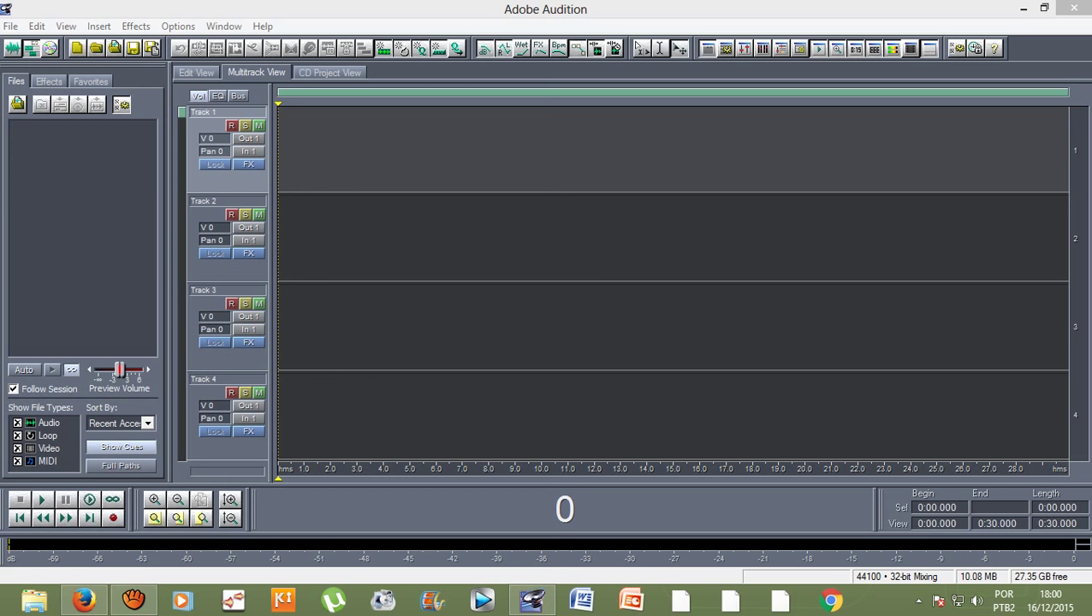
Import the Selena Gomez - Me _ The Rhythm (Karaoke Version) audio file and place it at the start of Track 1.
key("alt+f")
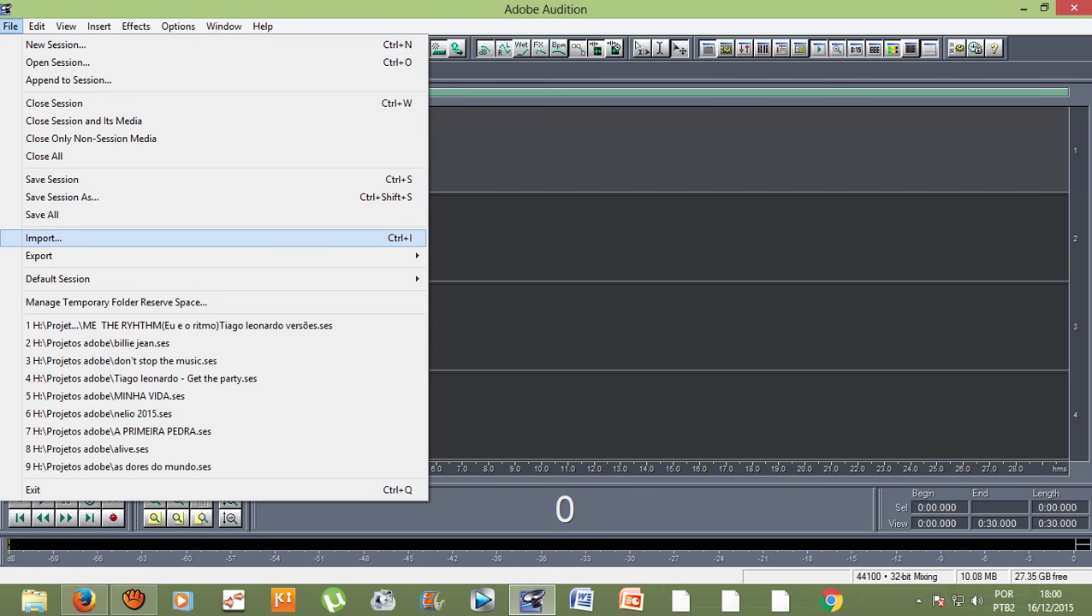
left_click(44, 238)
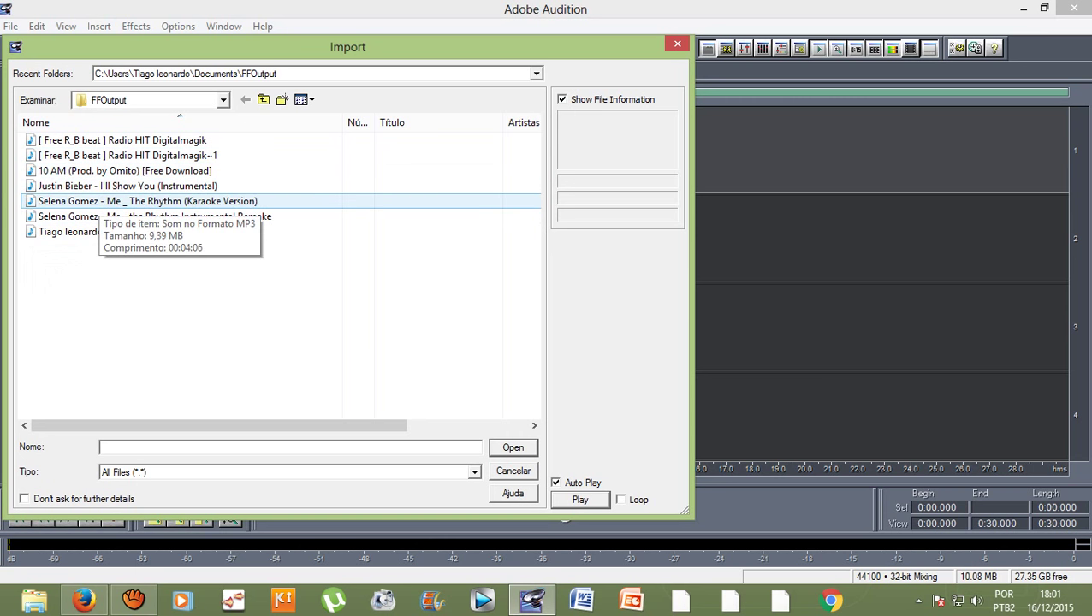
double_click(95, 201)
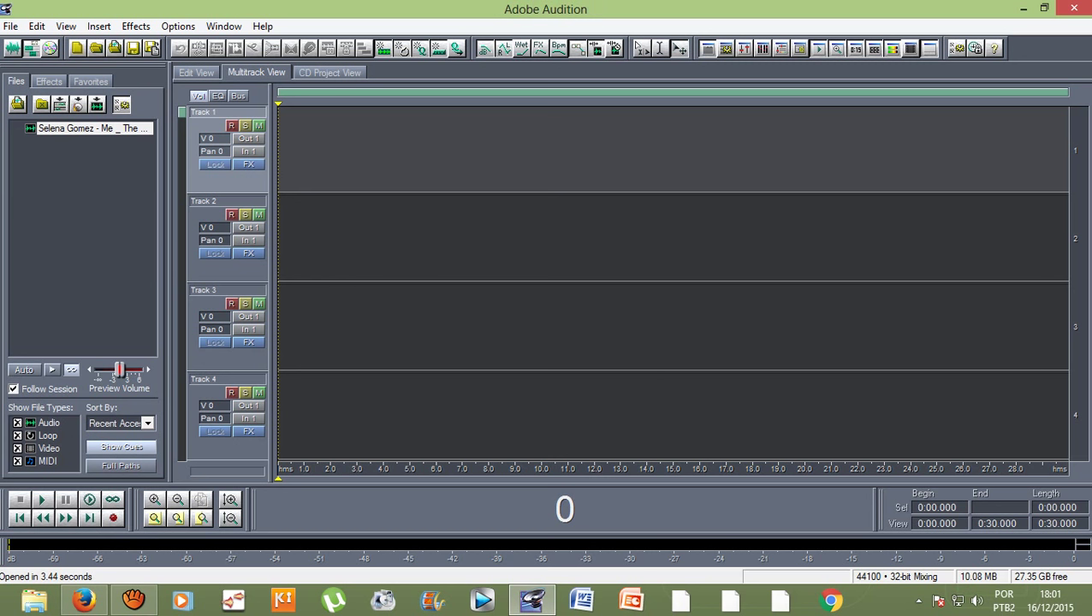
left_click_drag(145, 129, 295, 145)
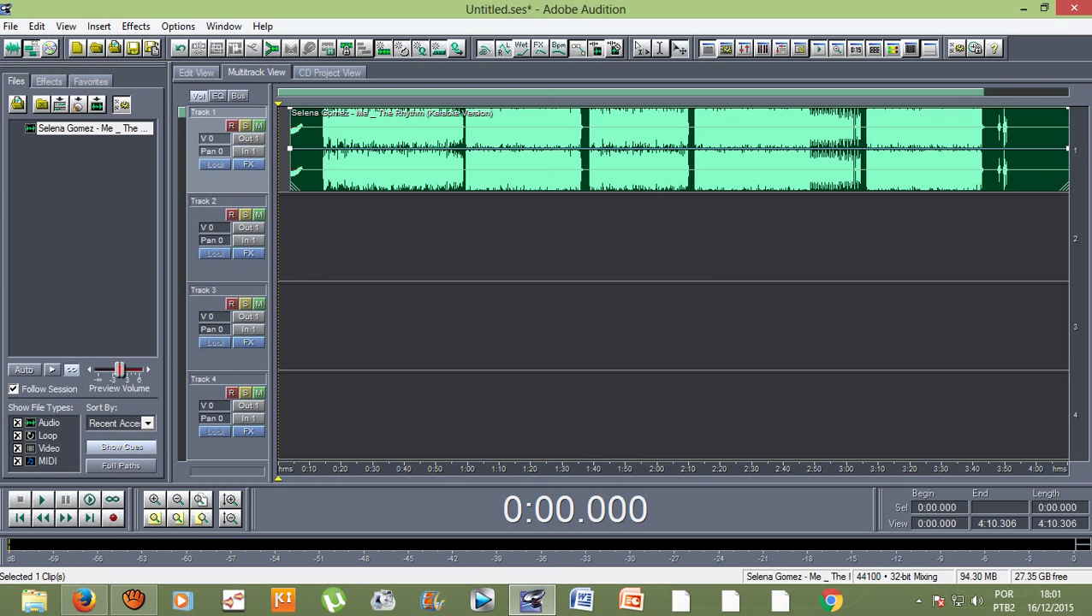
left_click_drag(295, 146, 284, 146)
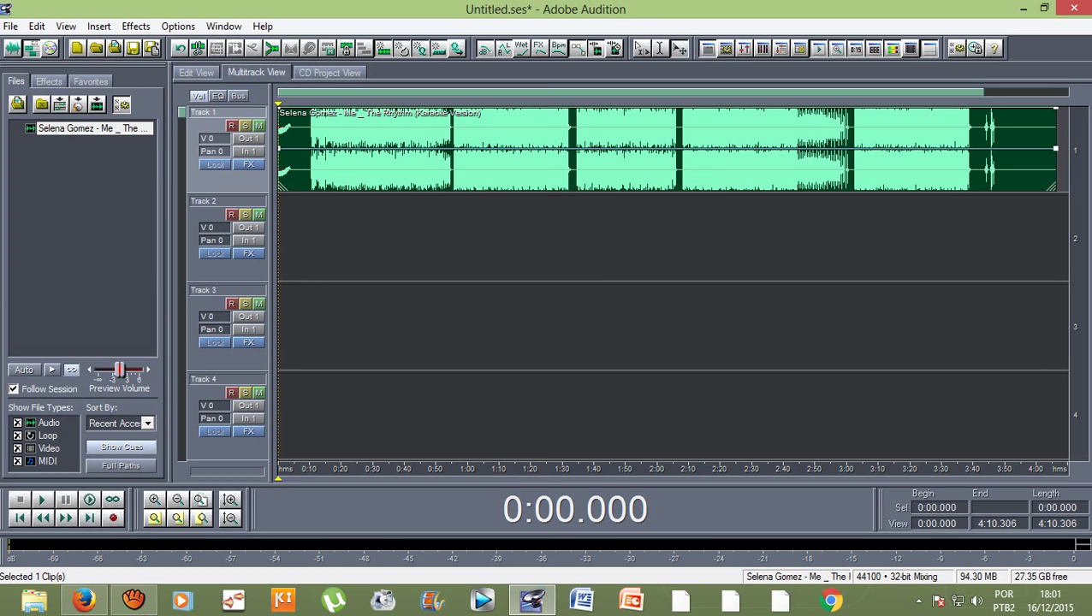
Trim the quiet intro and ending off the Track 1 karaoke clip and move the clip back to the session start.
mouse_move(667, 150)
left_mouse_down()
mouse_move(667, 419)
mouse_move(668, 150)
left_mouse_up()
mouse_move(667, 149)
left_mouse_down()
mouse_move(1042, 150)
mouse_move(668, 150)
left_mouse_up()
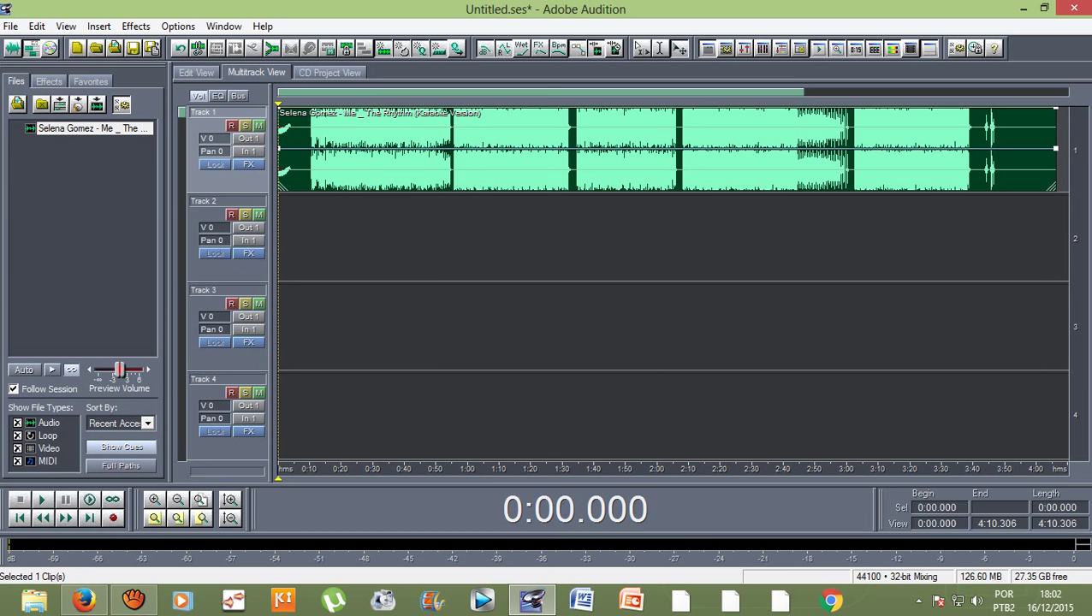
left_click_drag(279, 149, 310, 150)
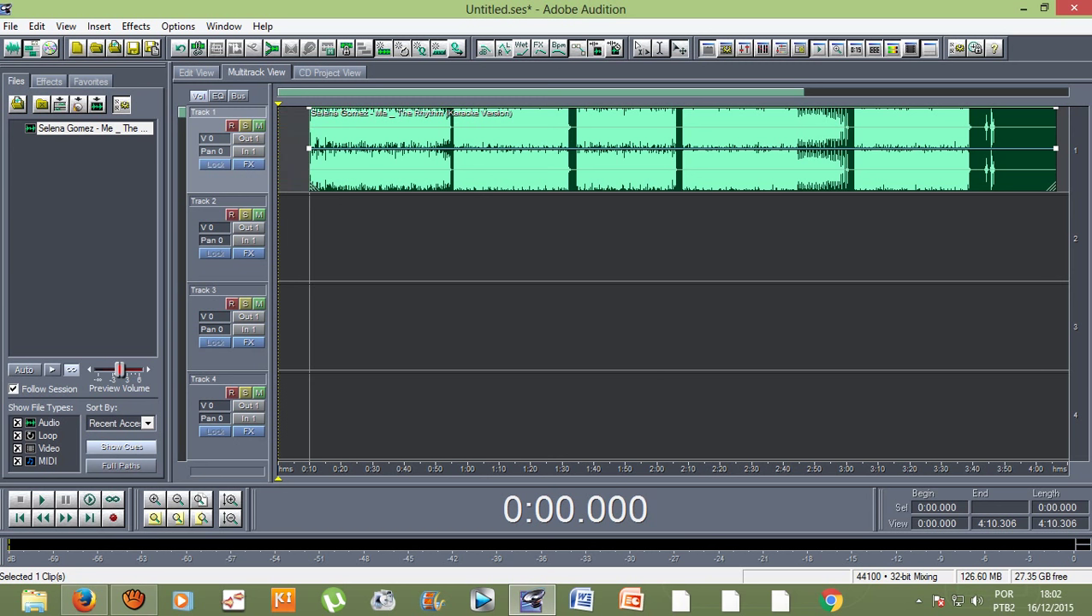
left_click_drag(1056, 150, 971, 149)
left_click_drag(675, 173, 643, 173)
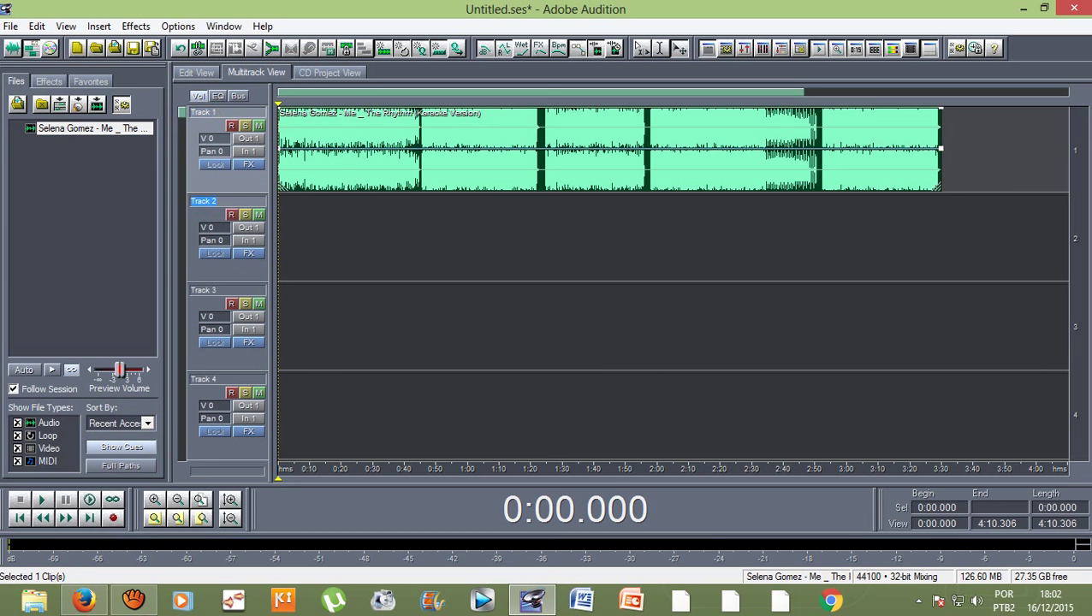
Look through the session's available tracks down to Track 128 and return to Track 1.
left_click(203, 290)
left_click(203, 379)
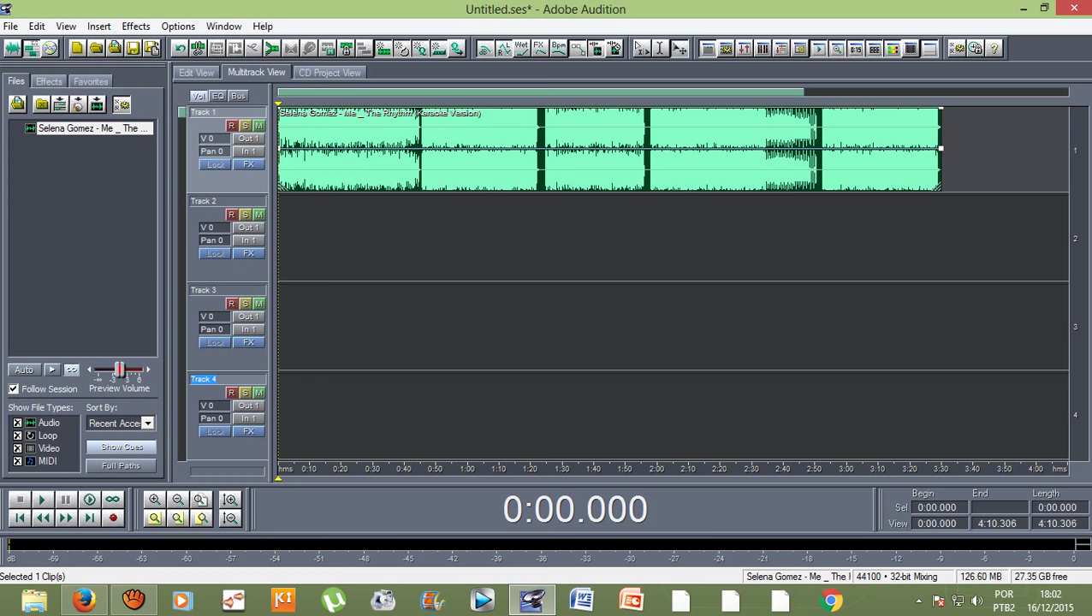
scroll(672, 282, "down", 15)
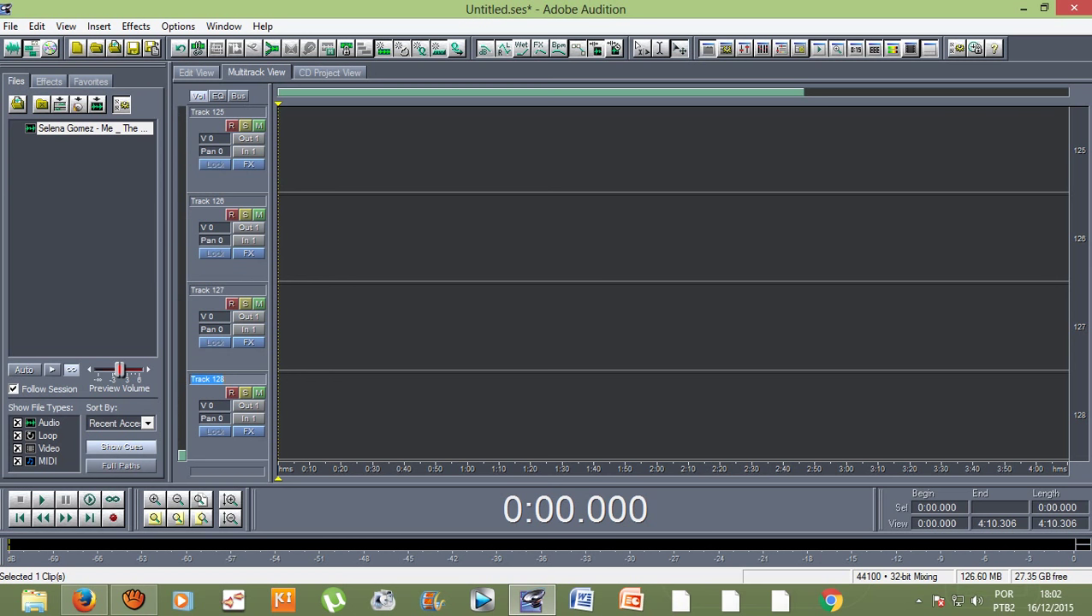
scroll(672, 282, "up", 5)
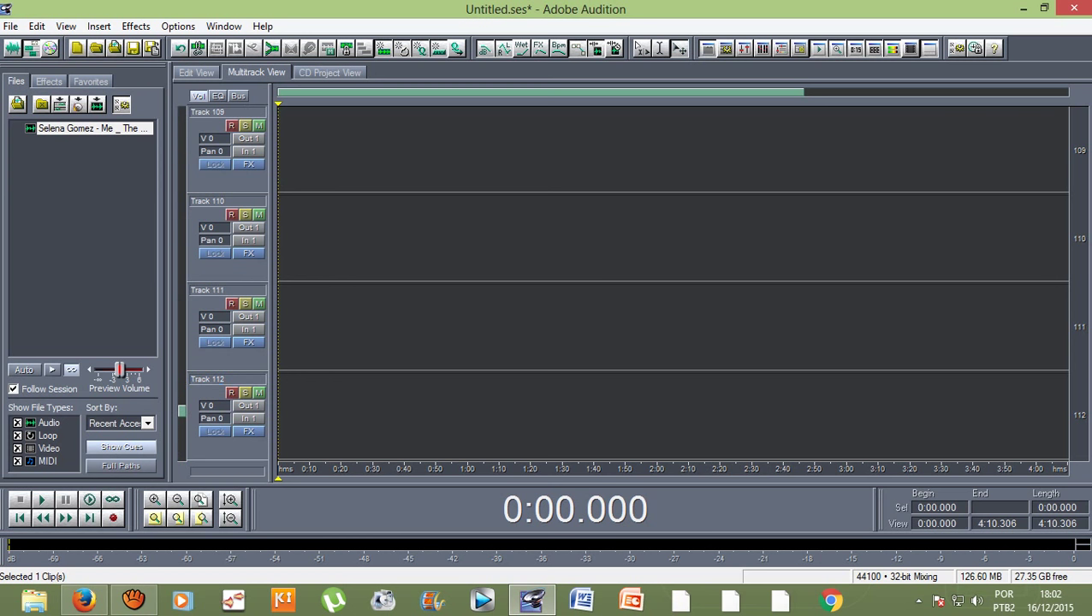
scroll(672, 282, "up", 20)
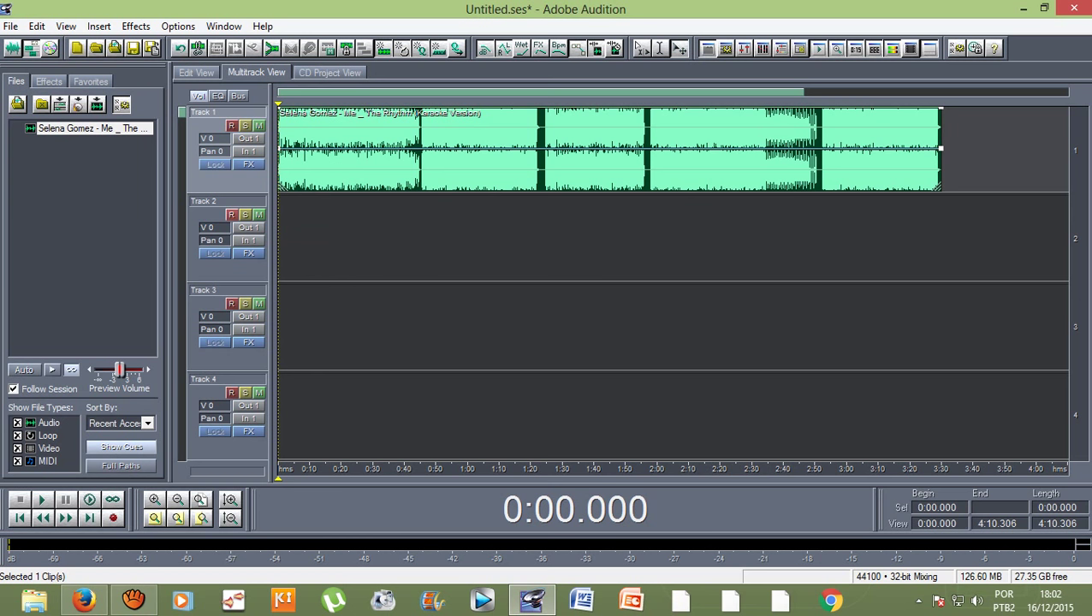
Arm Track 2 for recording and record a take of about 27 seconds from the session start.
left_click(231, 214)
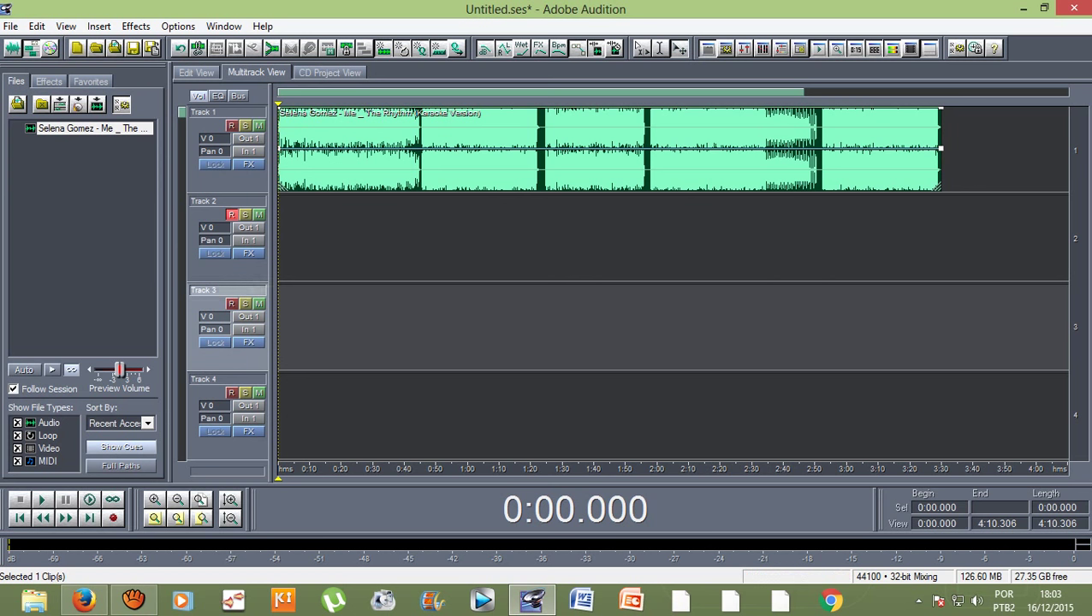
left_click(218, 210)
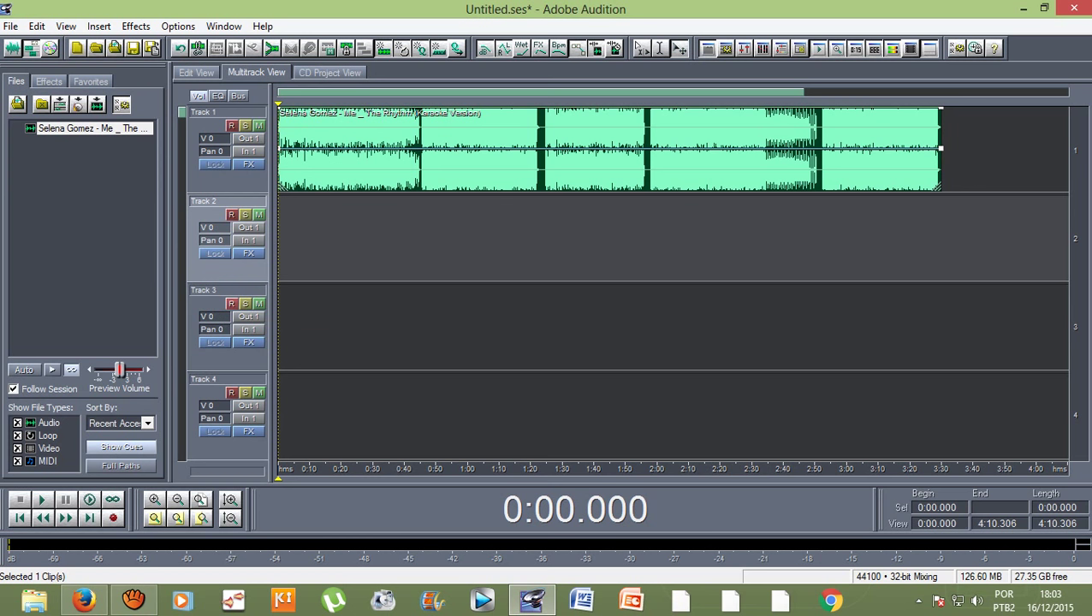
left_click(231, 304)
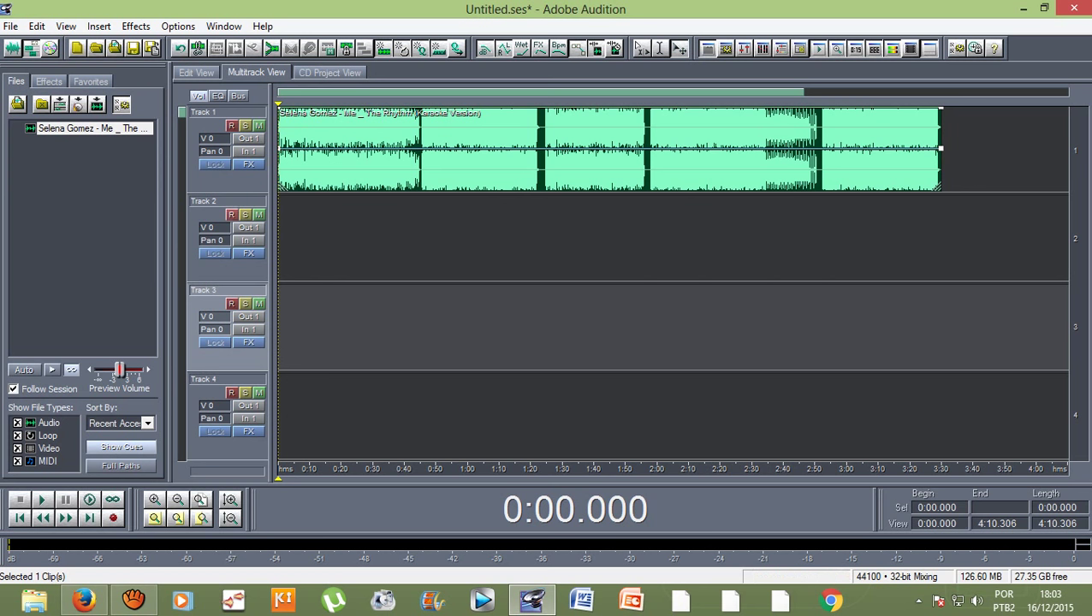
left_click(673, 238)
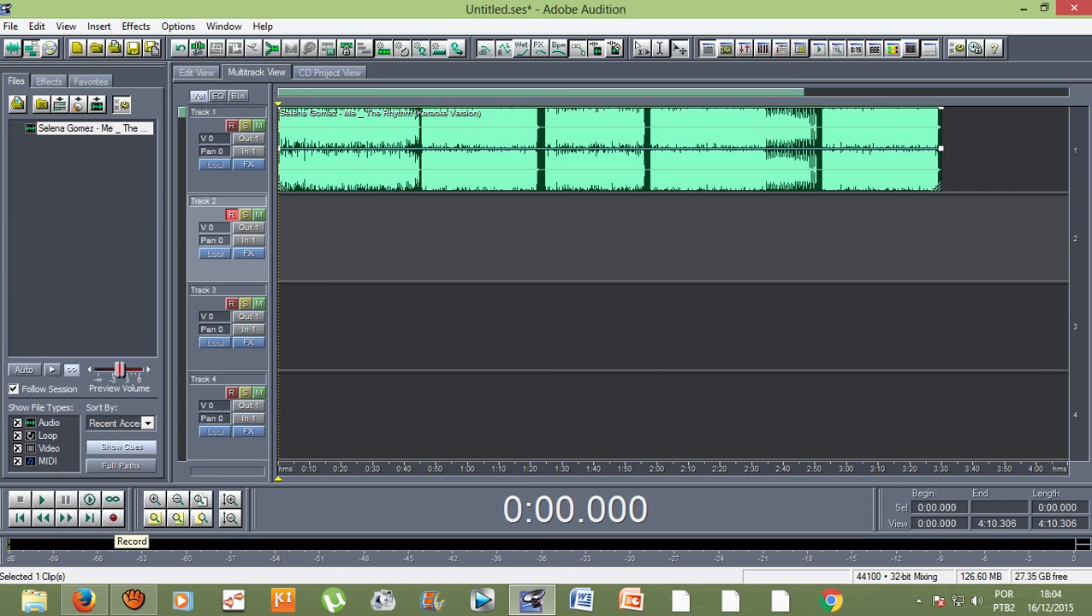
left_click(113, 518)
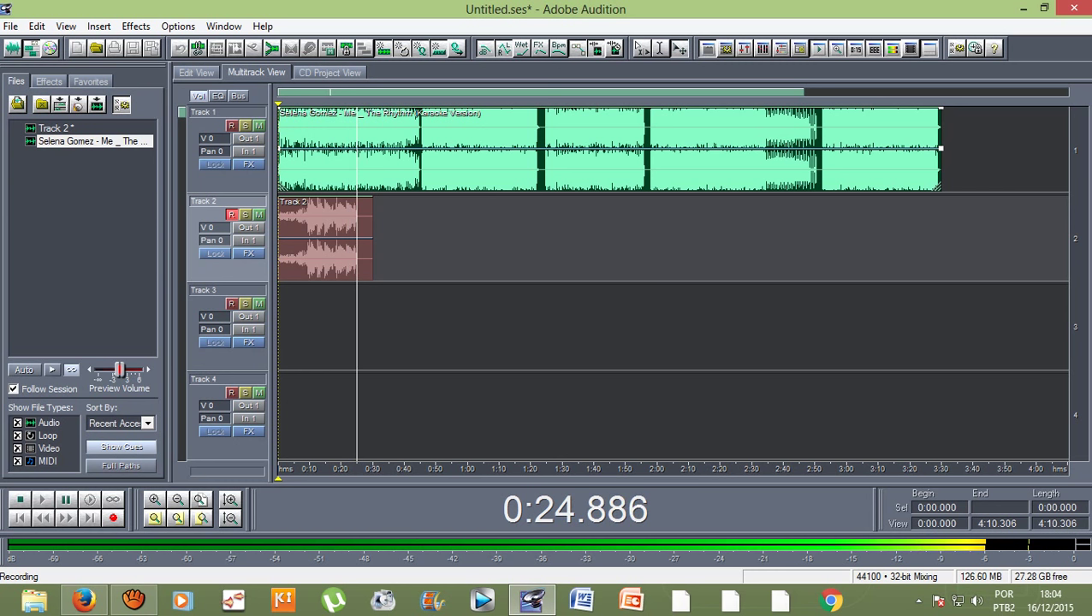
key("space")
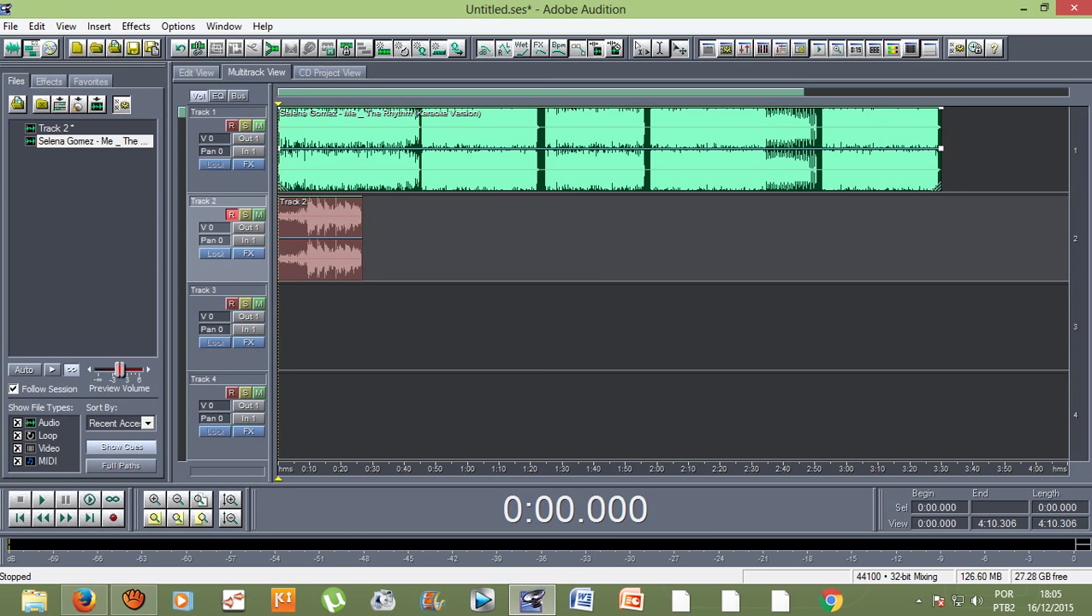
Mute Tracks 1 through 4 one by one and unmute them all again.
left_click(258, 126)
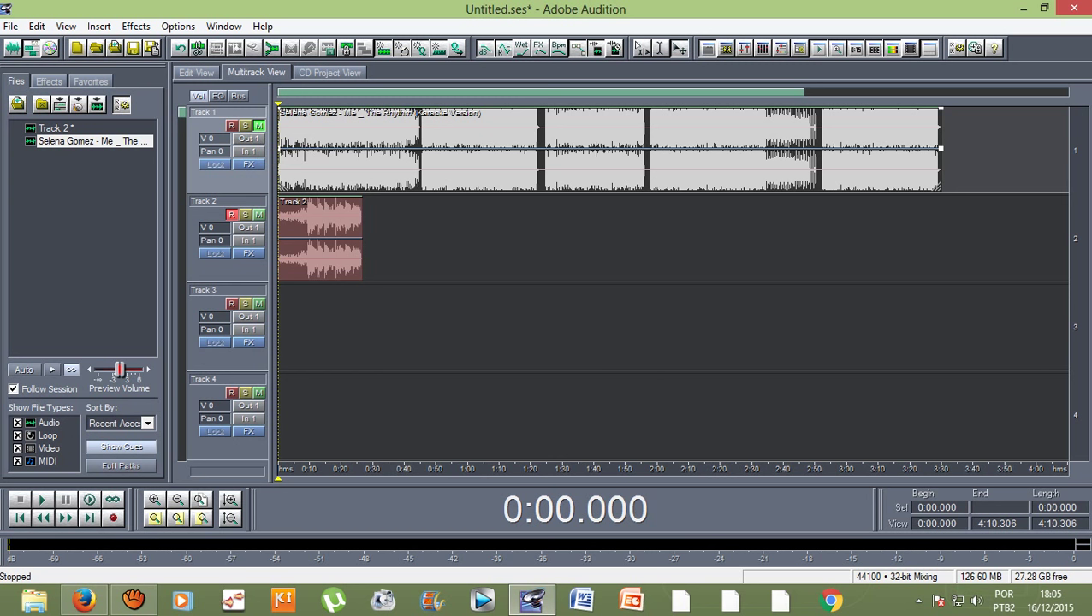
left_click(258, 215)
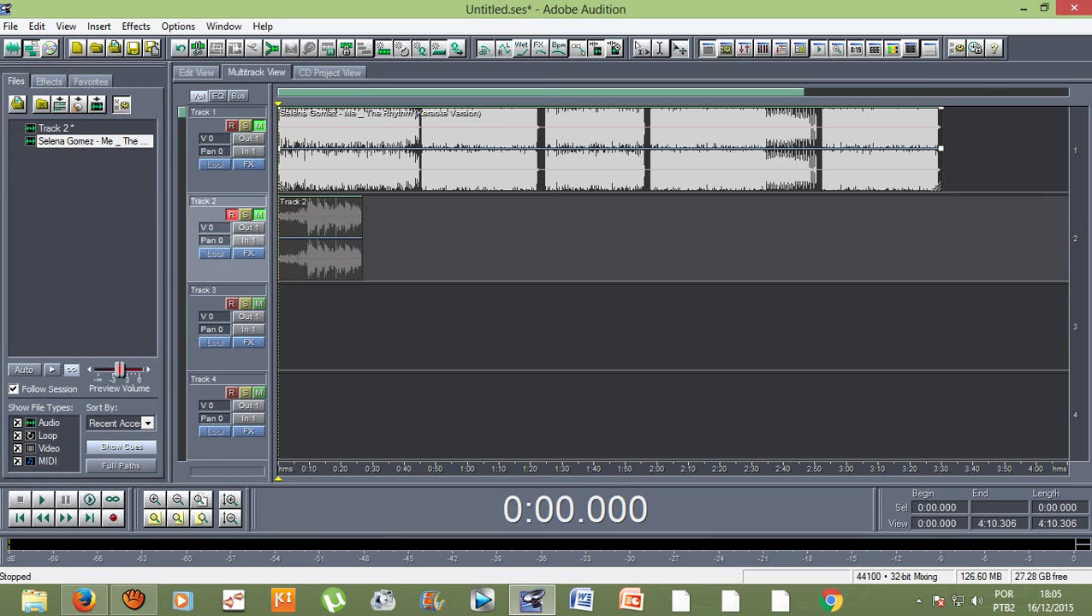
left_click(258, 304)
left_click(258, 393)
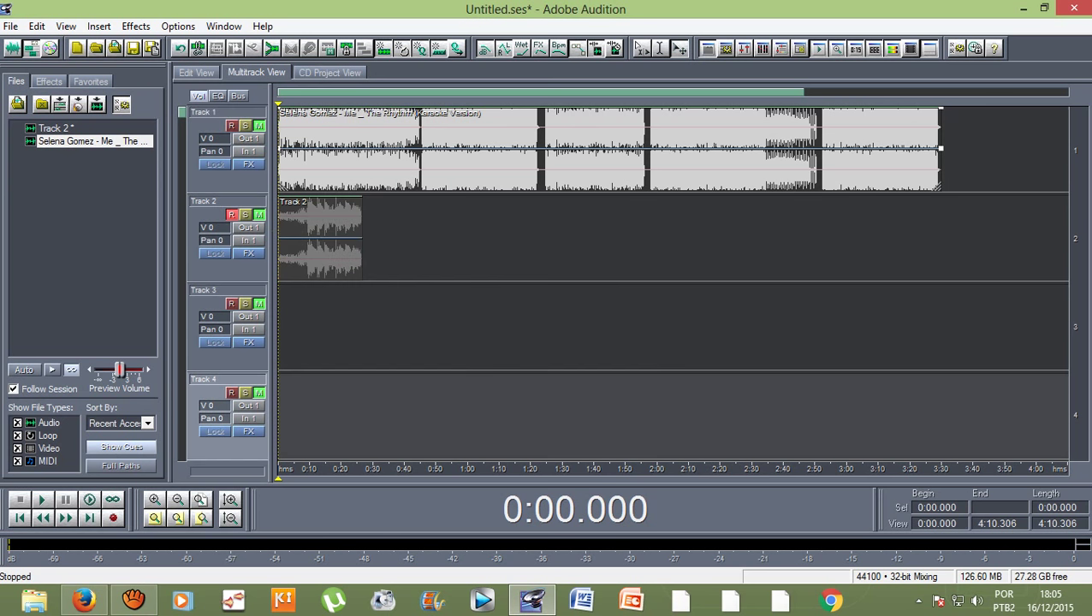
left_click(259, 304)
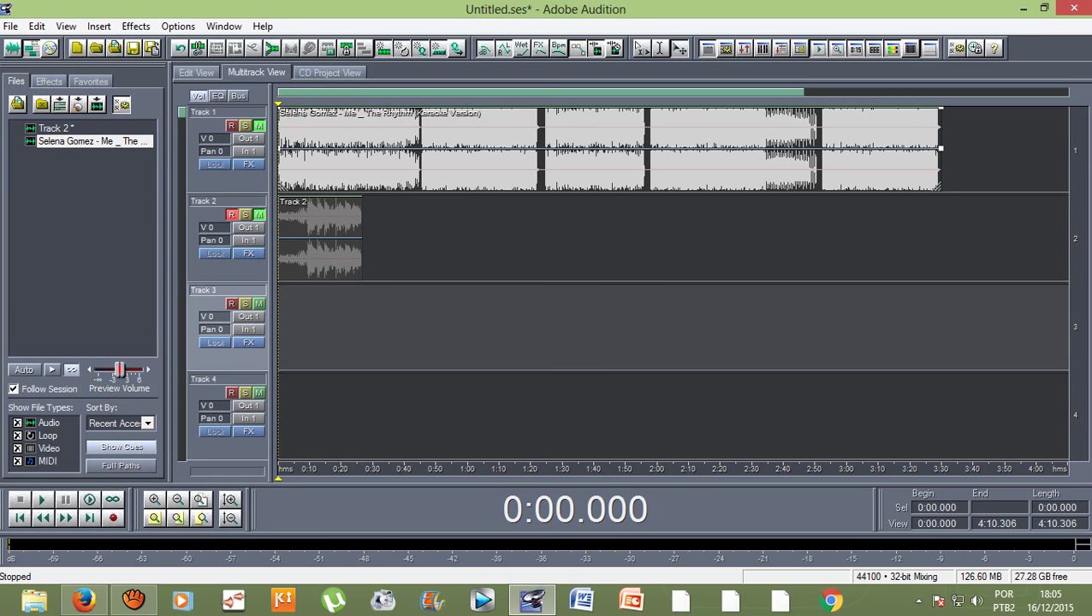
left_click(258, 215)
left_click(248, 137)
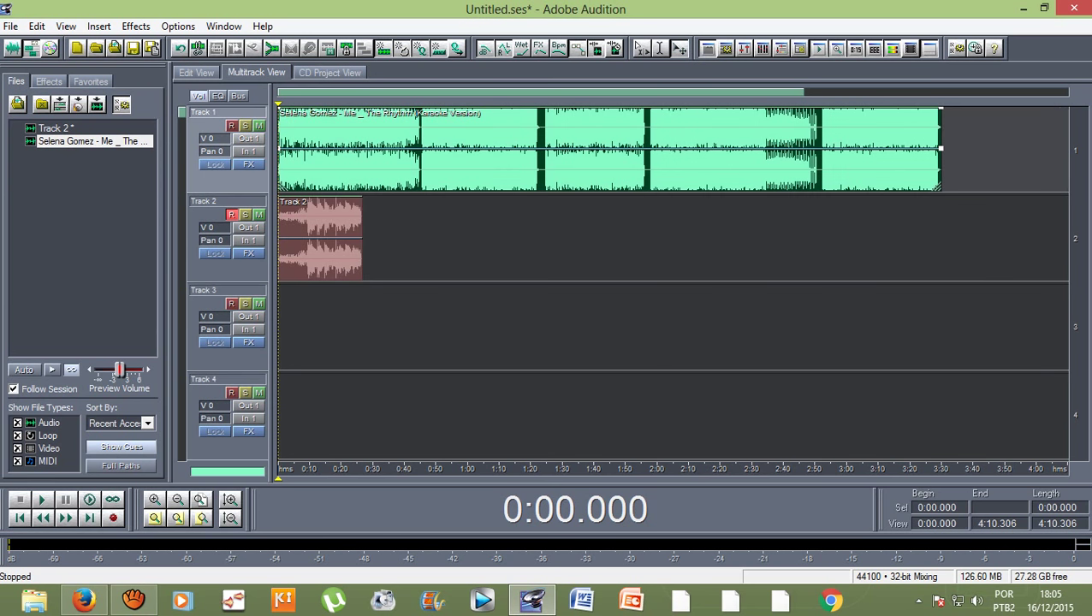
Mute the karaoke on Track 1 and play back the recorded Track 2 take on its own.
left_click(259, 126)
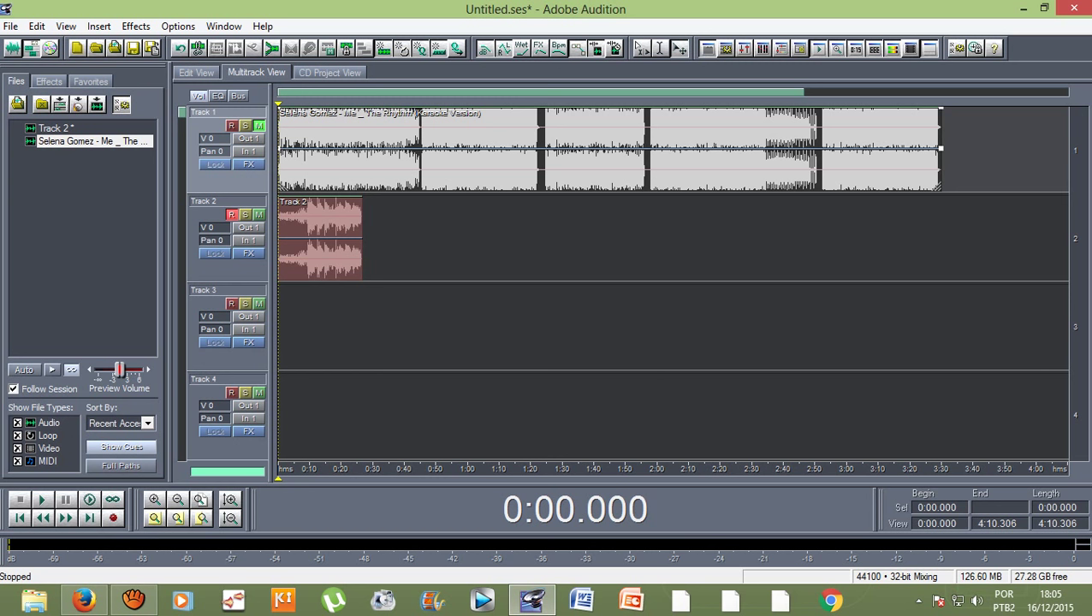
key("space")
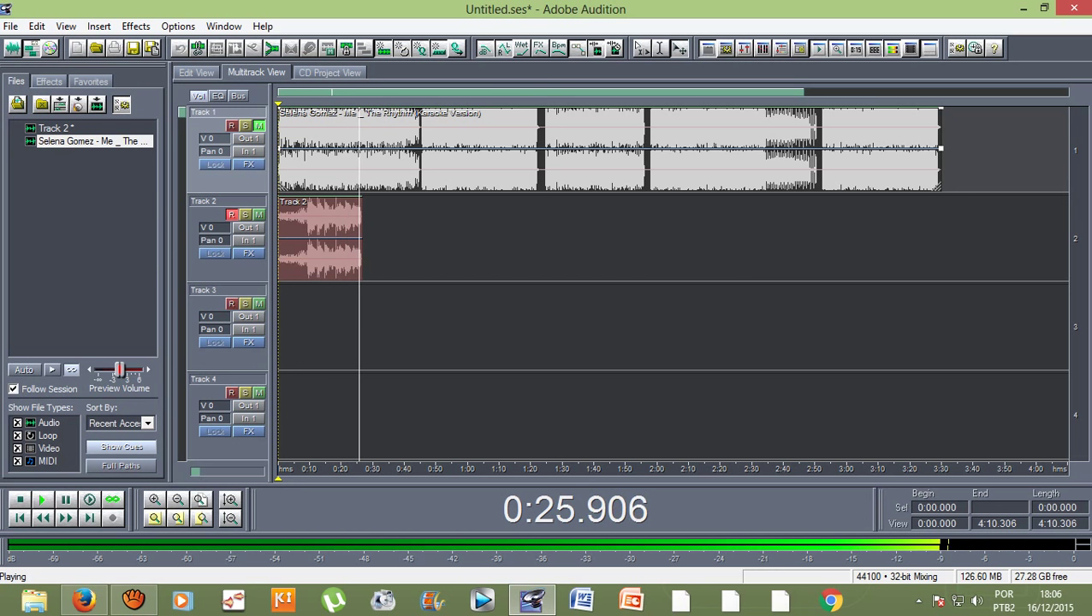
key("space")
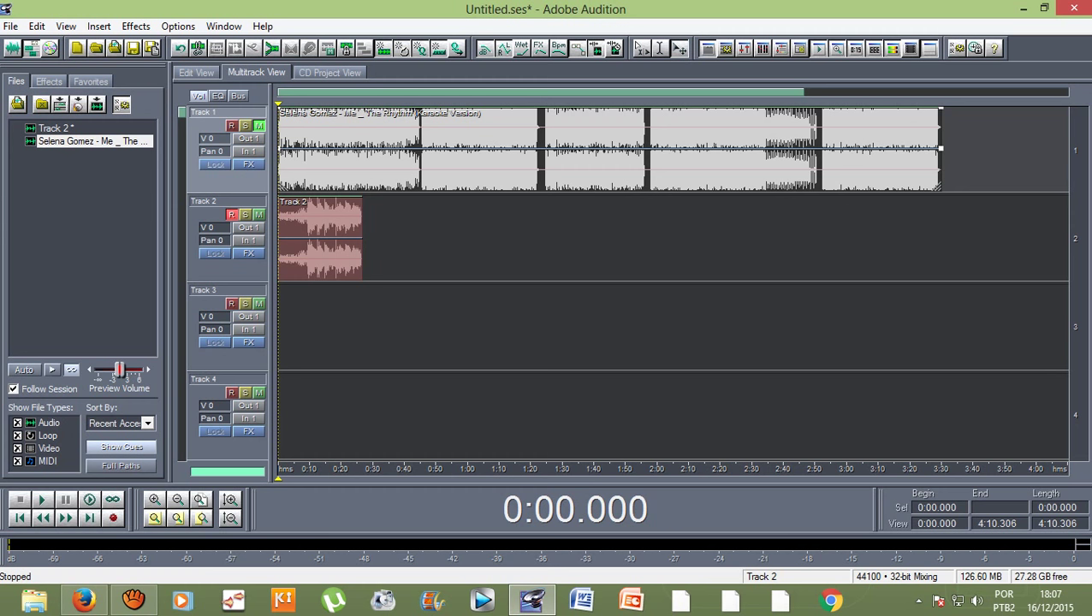
Open the Track 2 recording in the waveform editor and select its louder part from about 0:09.327 to 0:26.580.
double_click(319, 240)
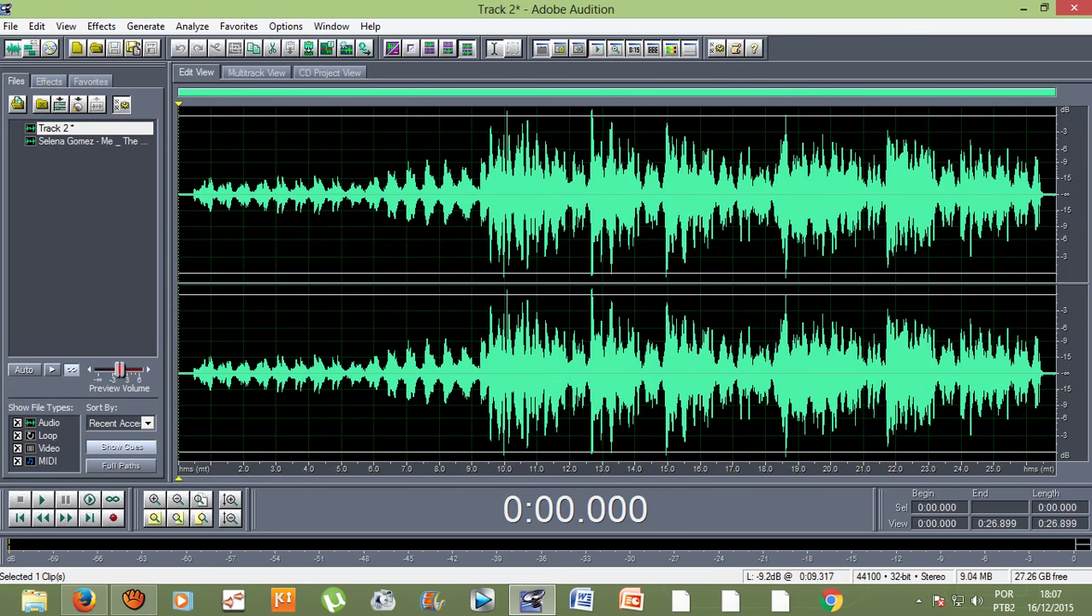
left_click(481, 231)
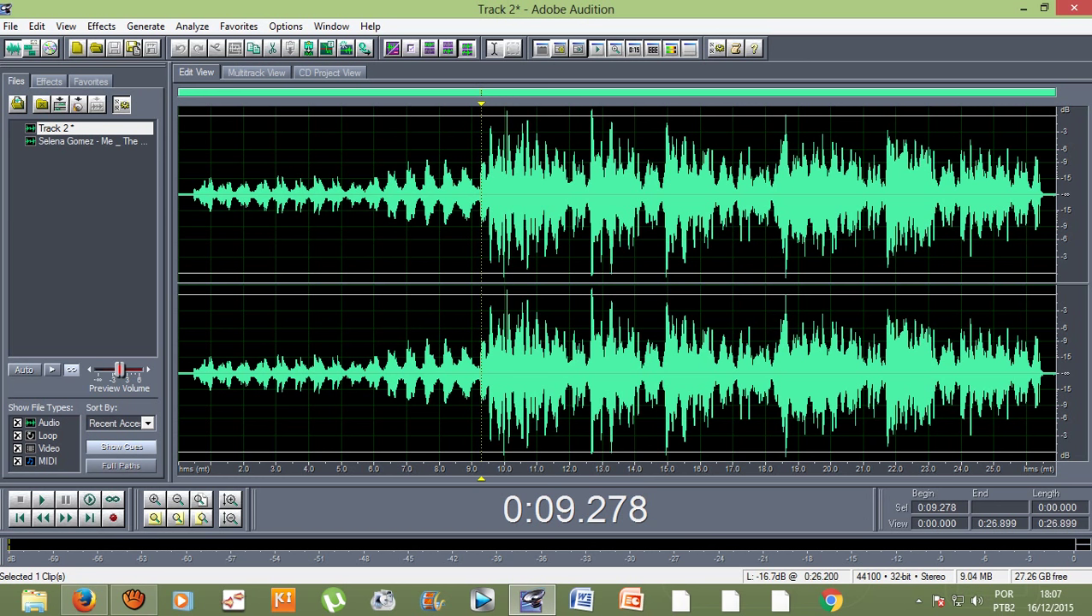
left_click_drag(1045, 197, 480, 196)
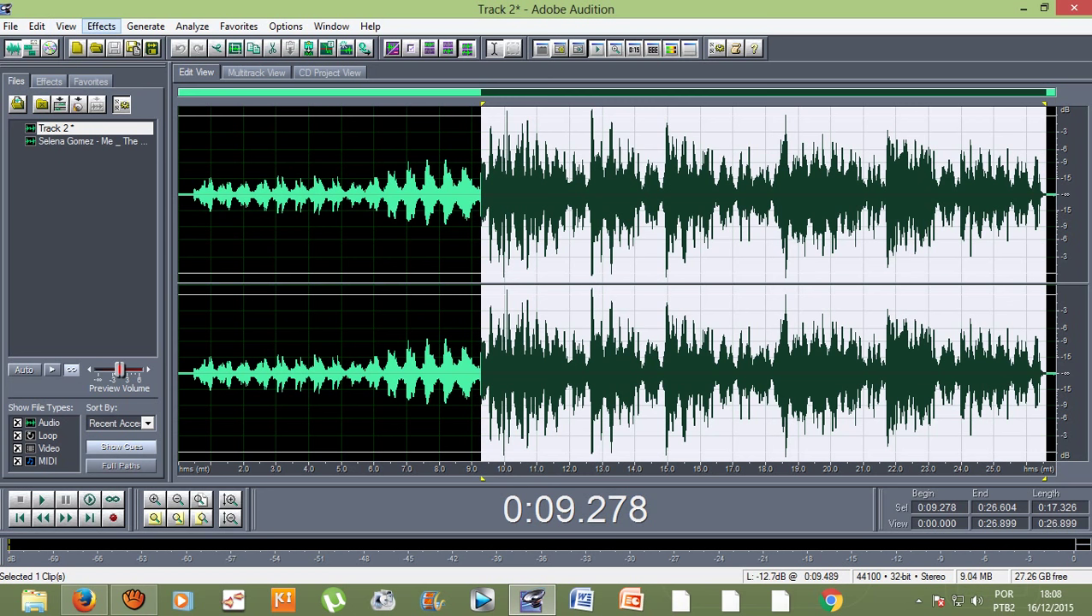
left_click(101, 25)
left_click(369, 26)
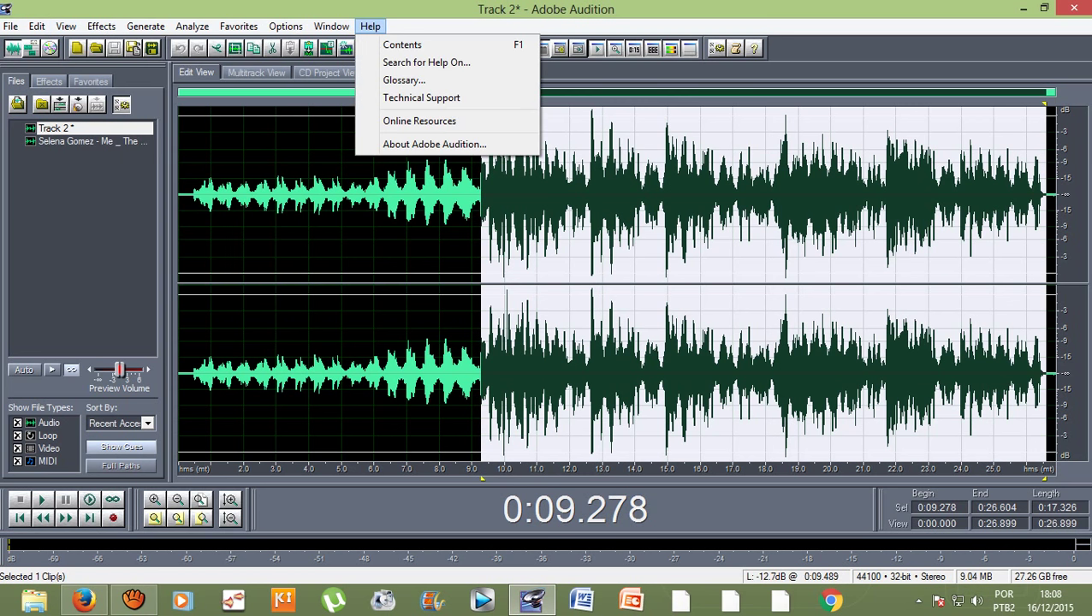
left_click(1044, 197)
left_click_drag(1035, 197, 483, 197)
Open Studio Reverb for the selected part of the recording and preview the Vocal Reverb (medium) preset.
left_click(101, 26)
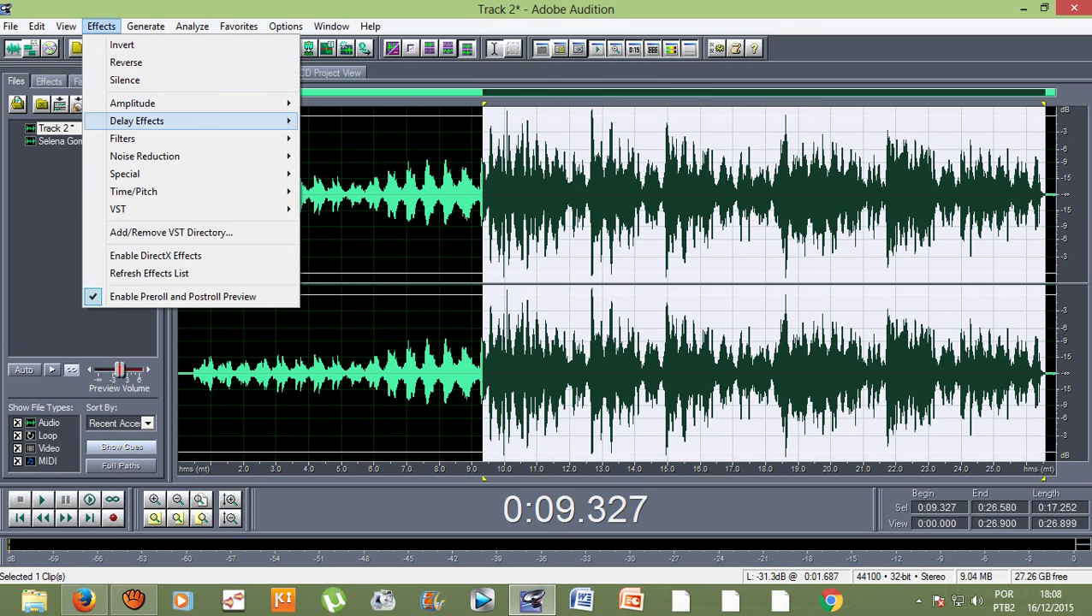
mouse_move(137, 120)
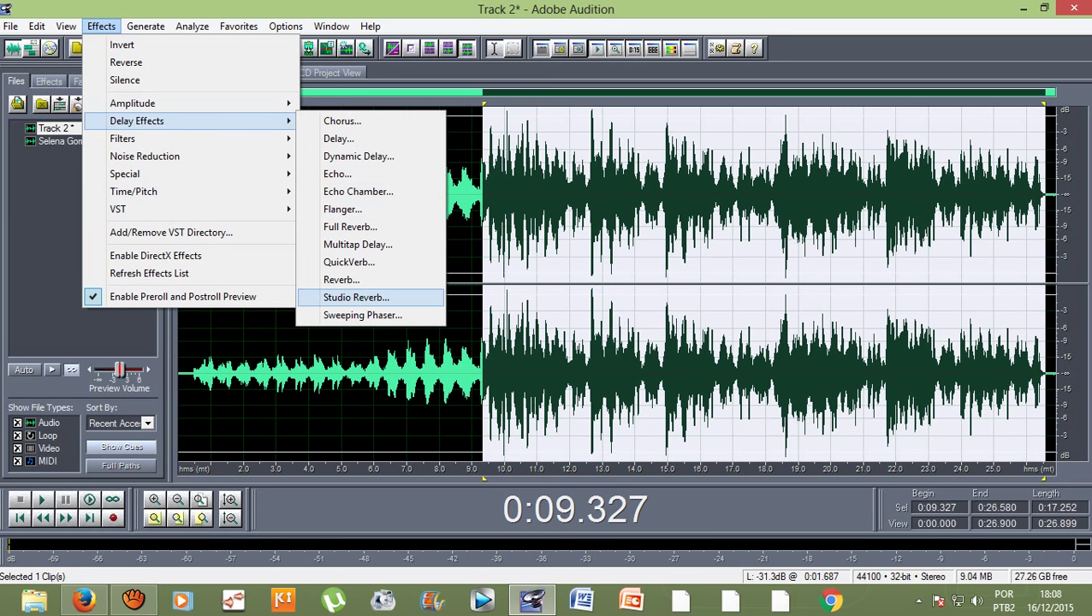
key("Return")
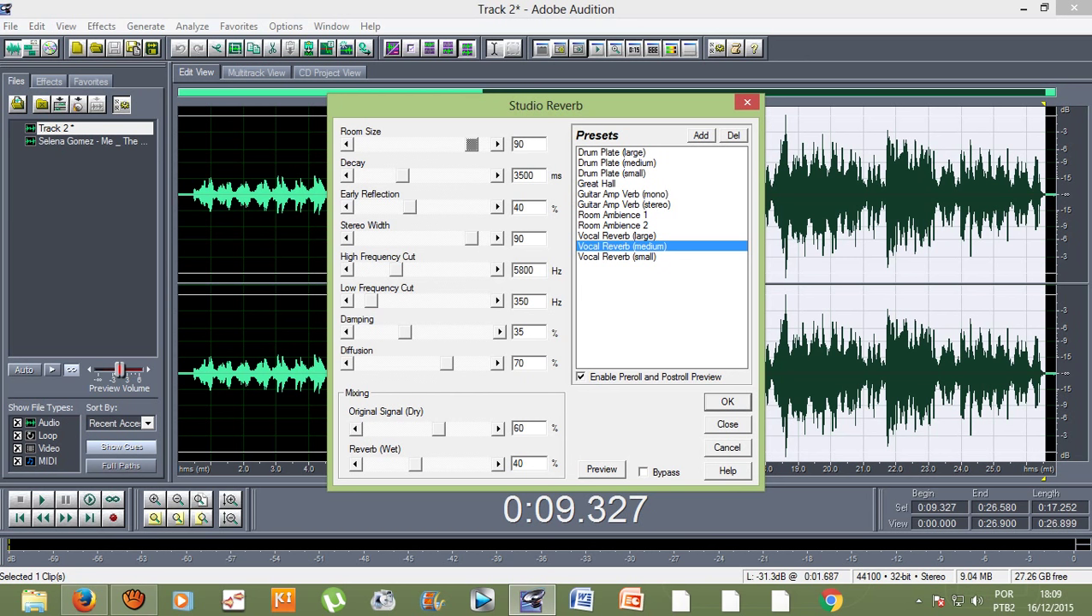
key("alt+p")
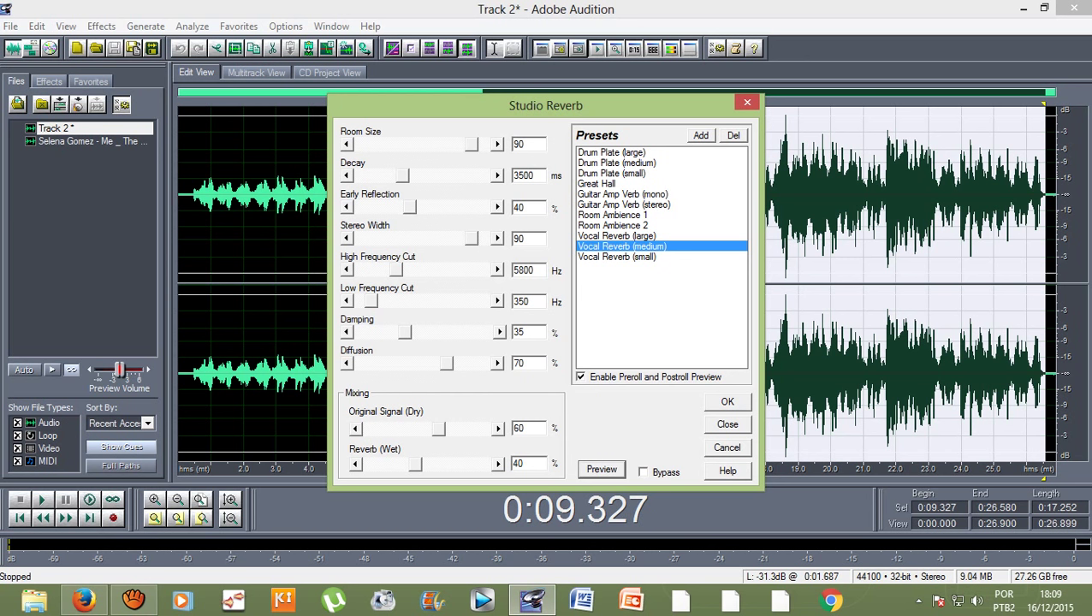
Audition the large, medium and small Drum Plate presets and apply the reverb with Drum Plate (small).
left_click(611, 152)
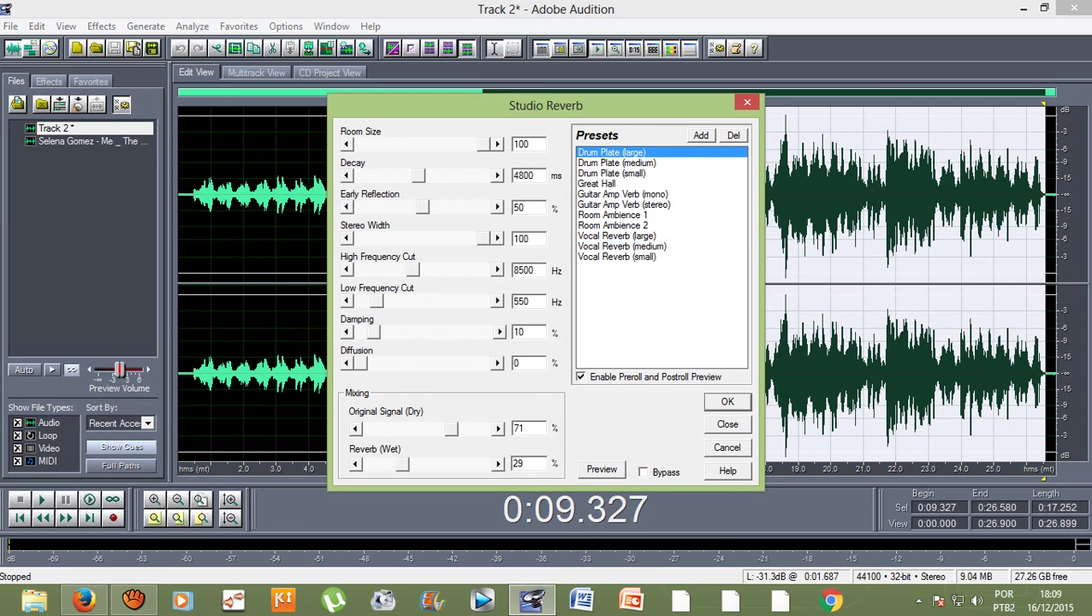
key("alt+p")
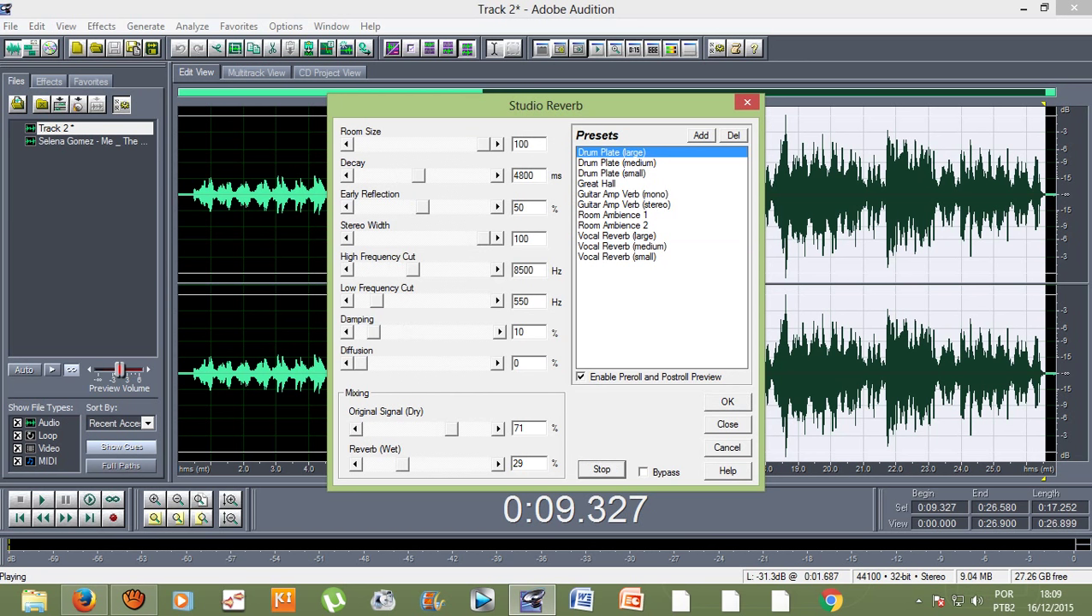
left_click(616, 163)
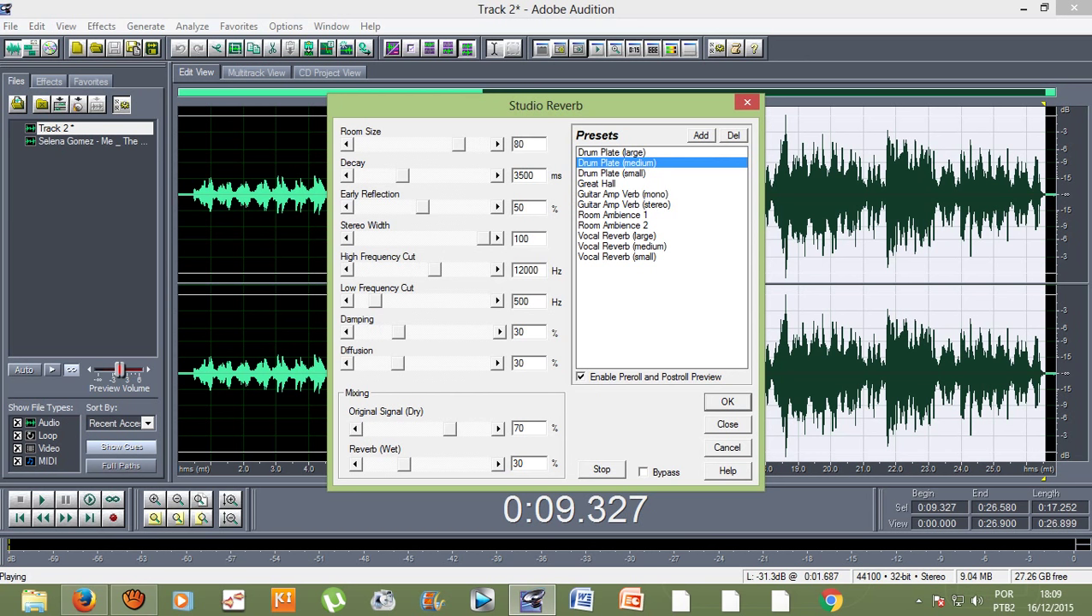
left_click(611, 173)
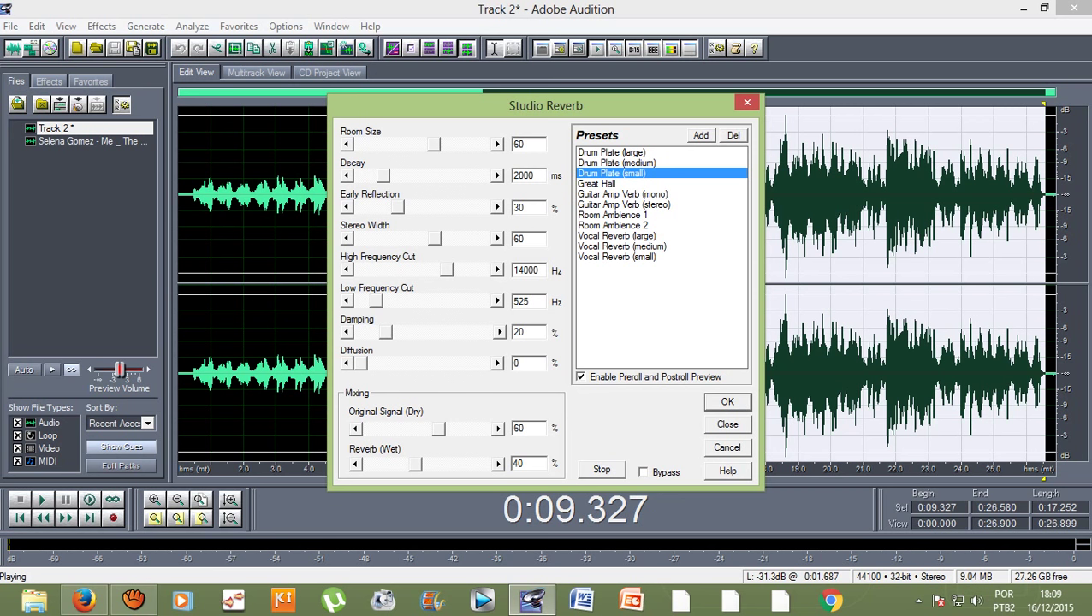
key("Return")
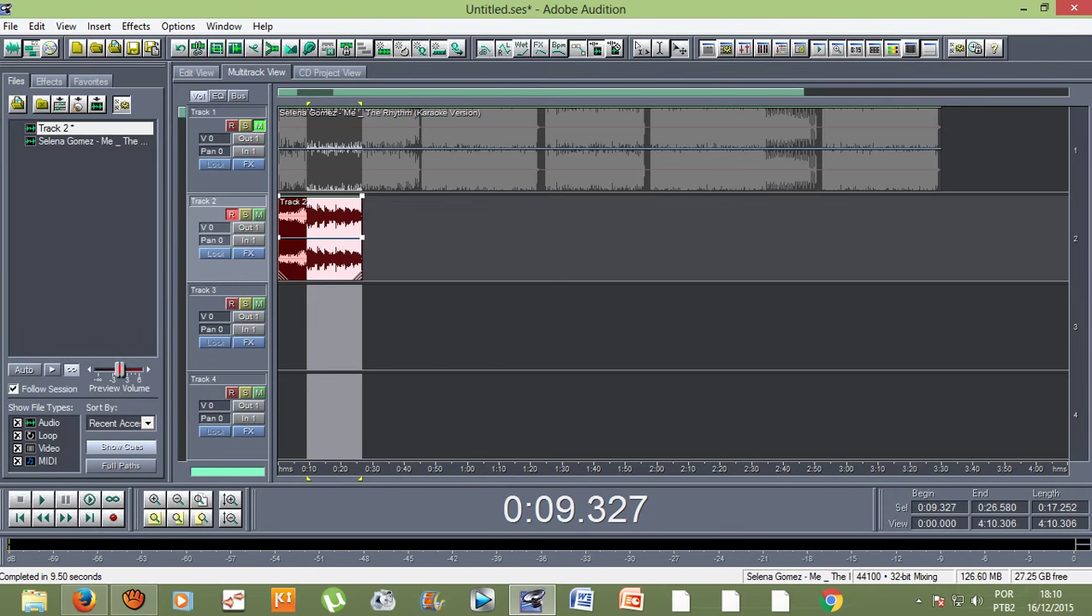
Clear the time range selection in the multitrack session and open the audio mixdown export.
left_click(306, 330)
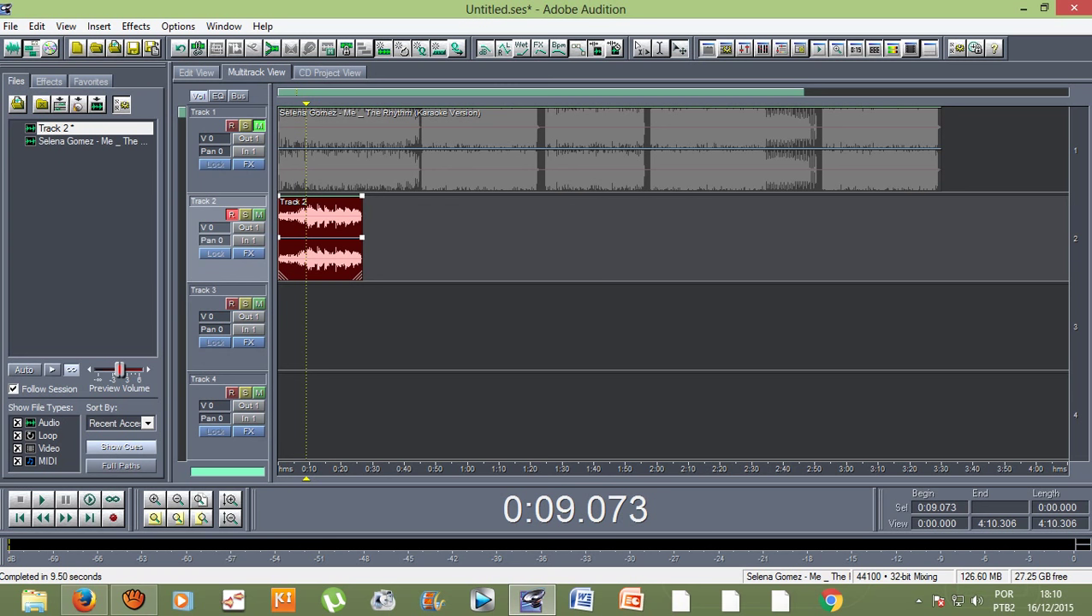
left_click(11, 25)
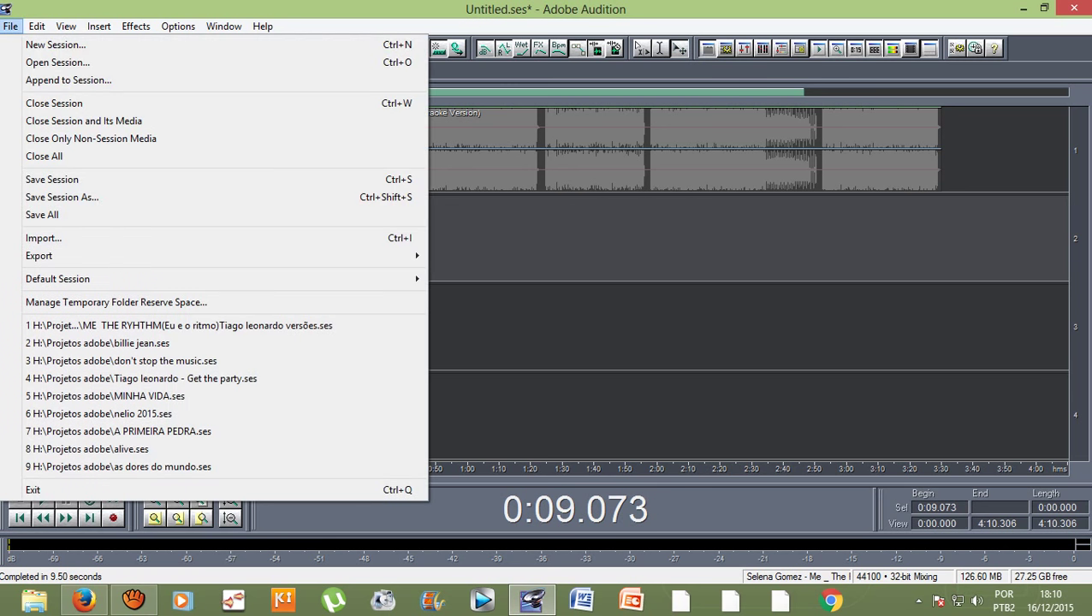
mouse_move(38, 254)
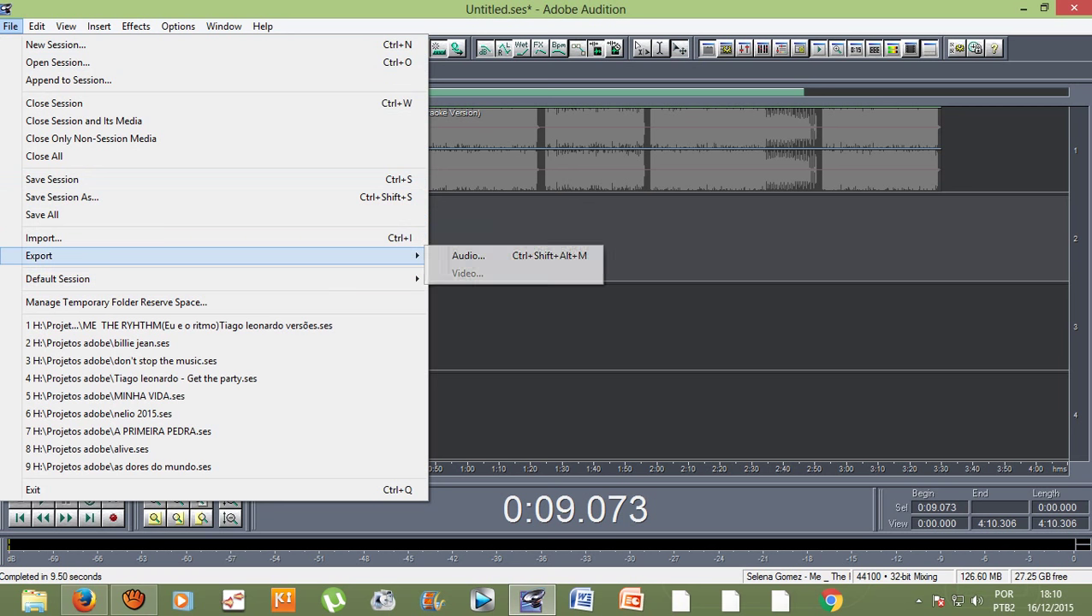
left_click(11, 26)
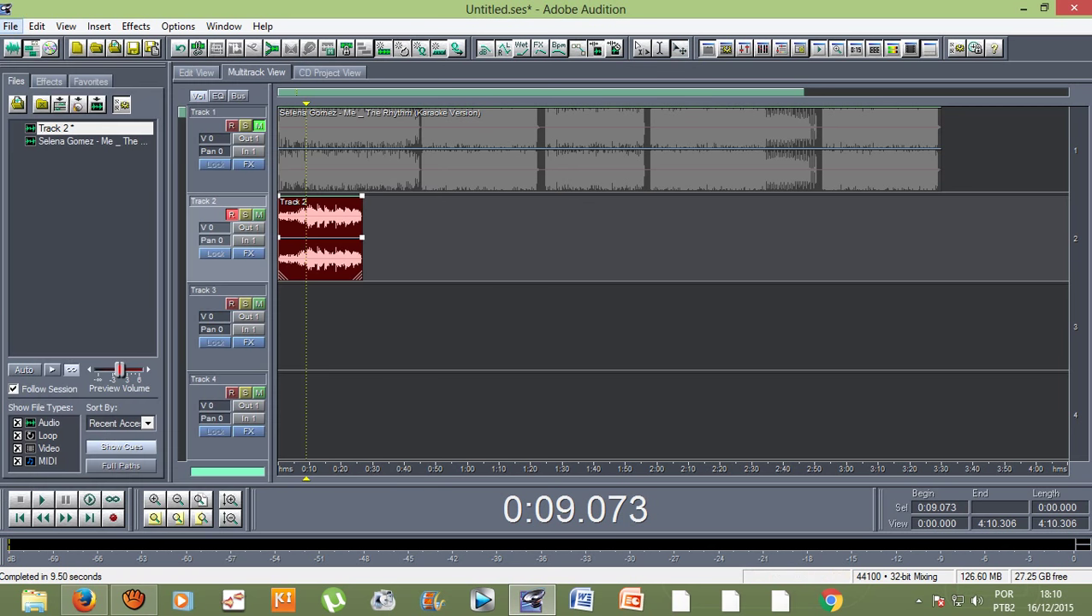
left_click(10, 25)
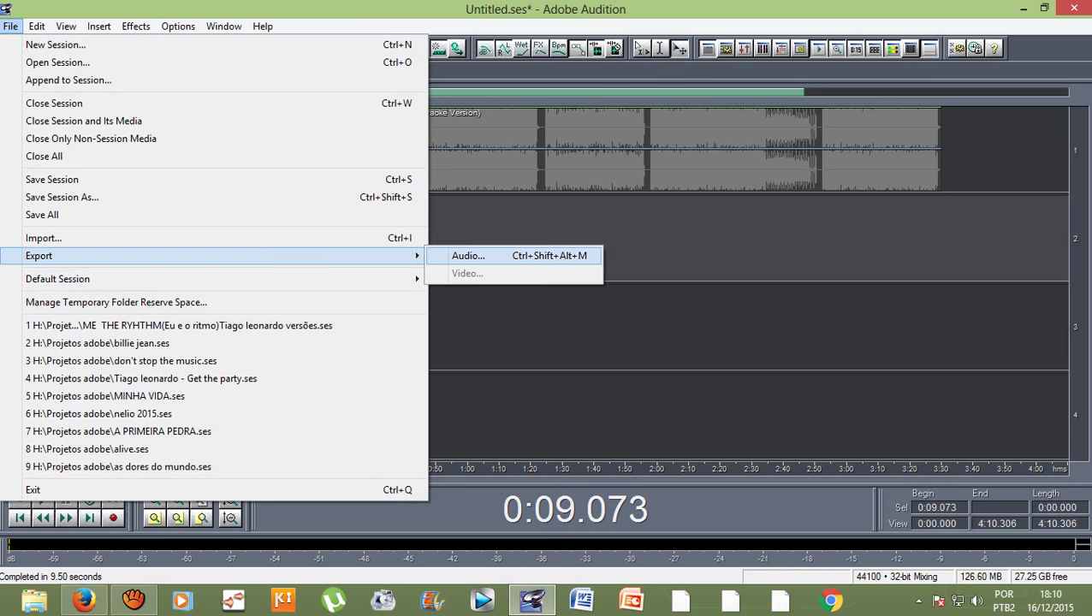
key("Escape")
key("Escape")
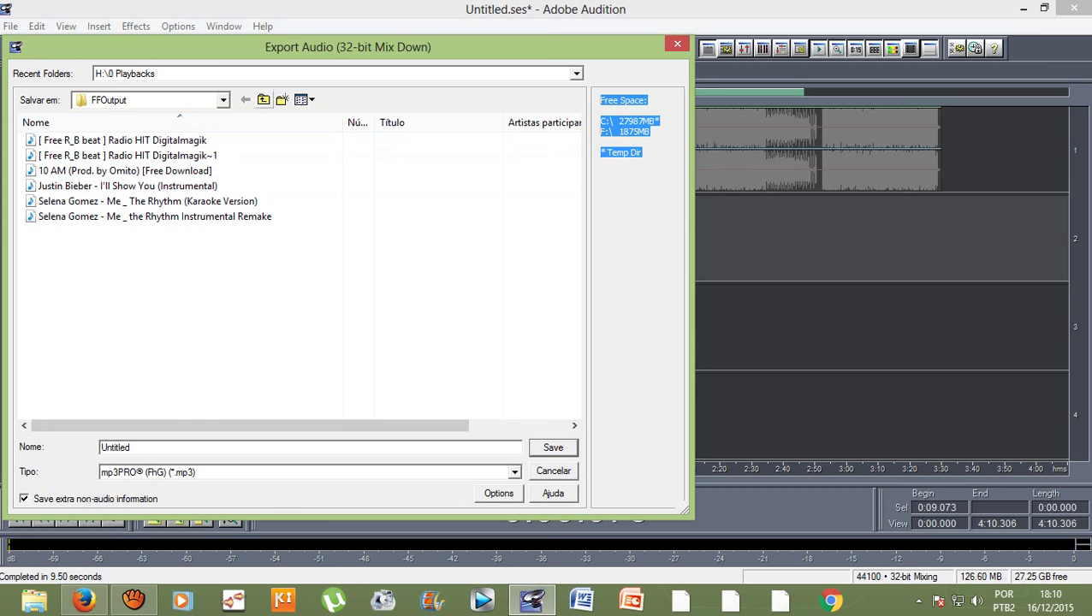
Export the mixdown to the Documentos folder as an mp3PRO file named ahahahahahah.
left_click(263, 100)
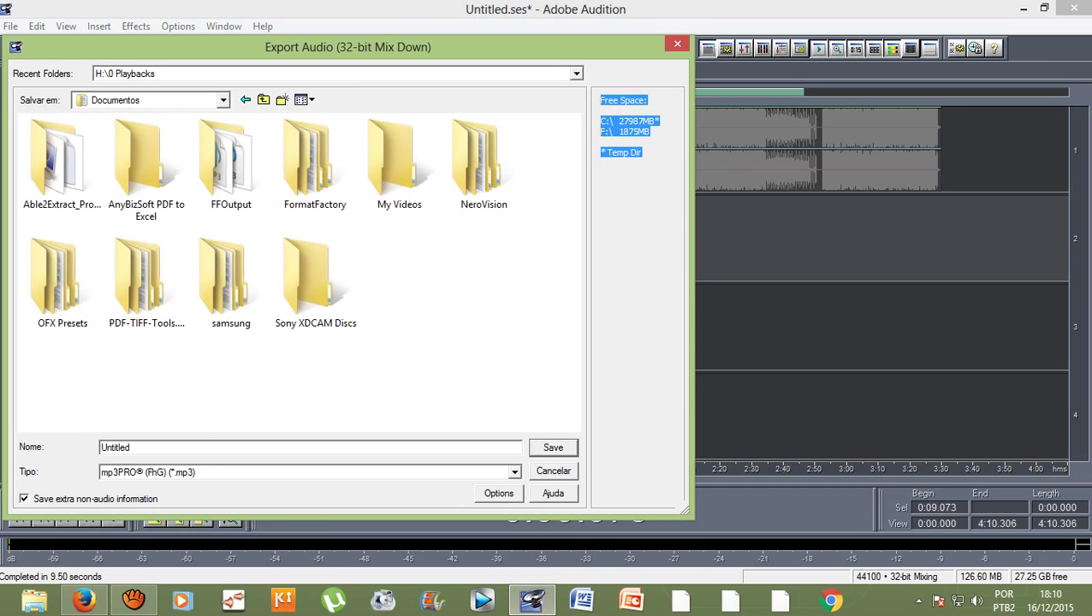
key("Tab")
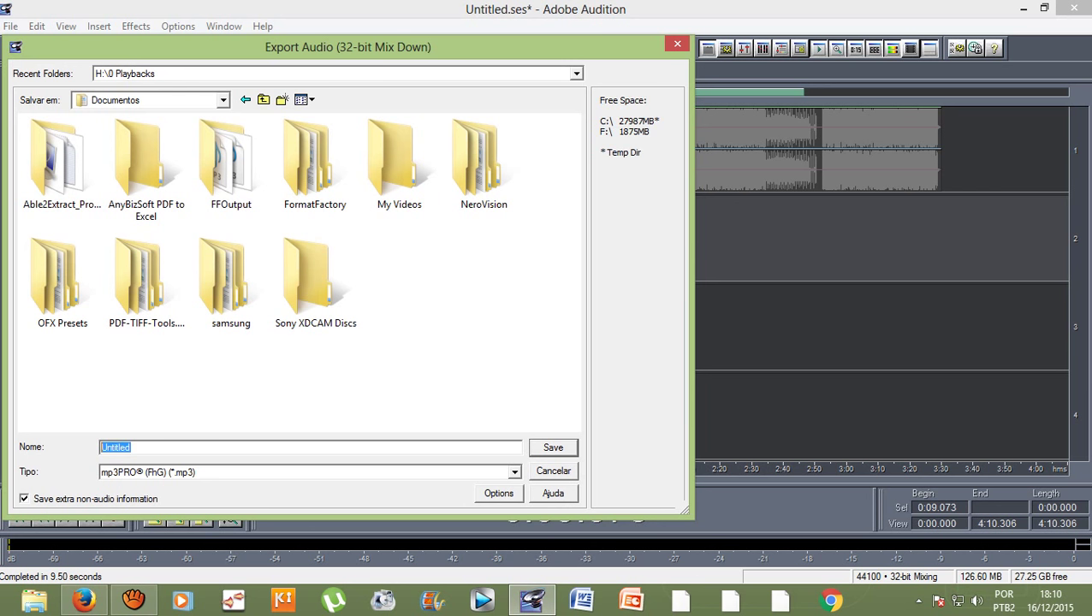
type("ahahahahahah")
key("Return")
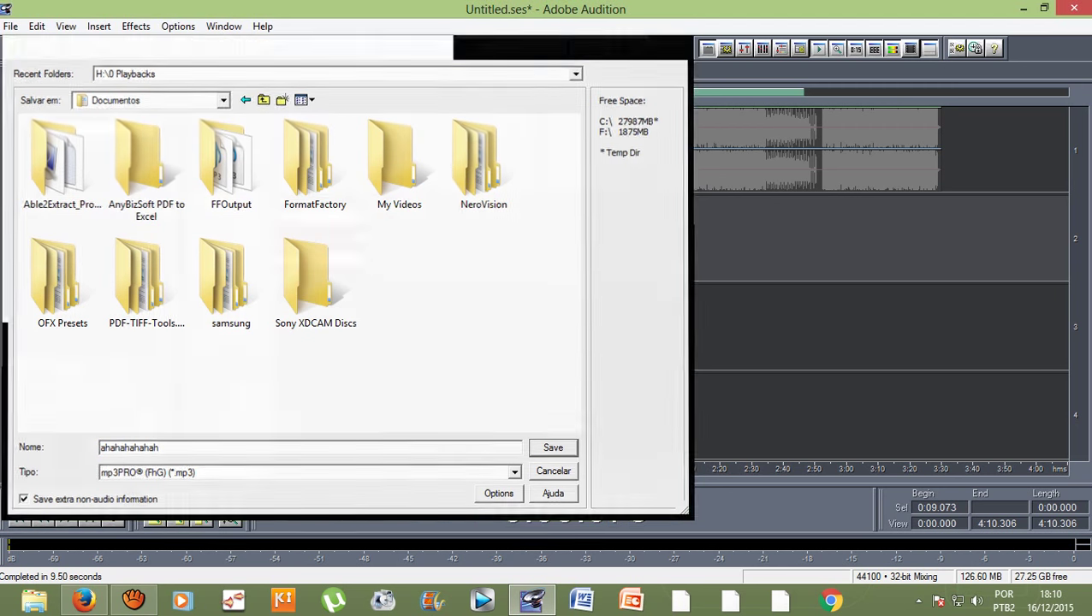